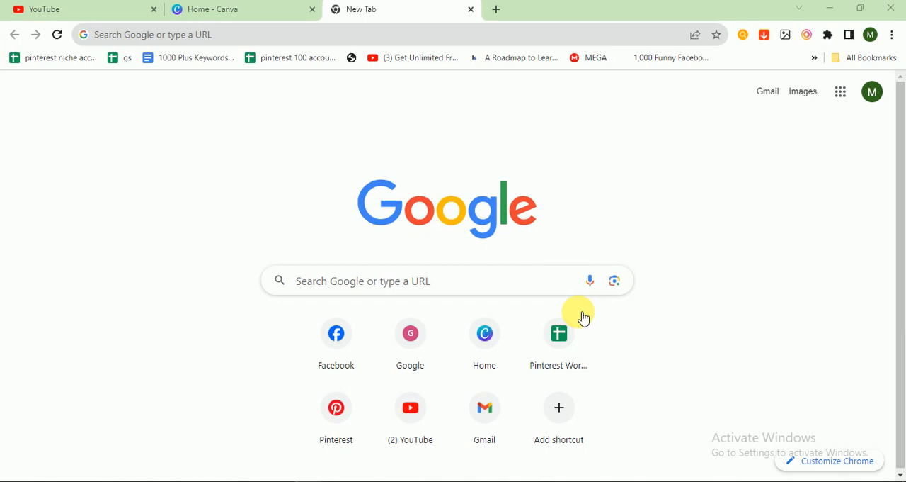
- Switch to Canva and create a new design from the Instagram Post (Portrait) format
left_click(263, 13)
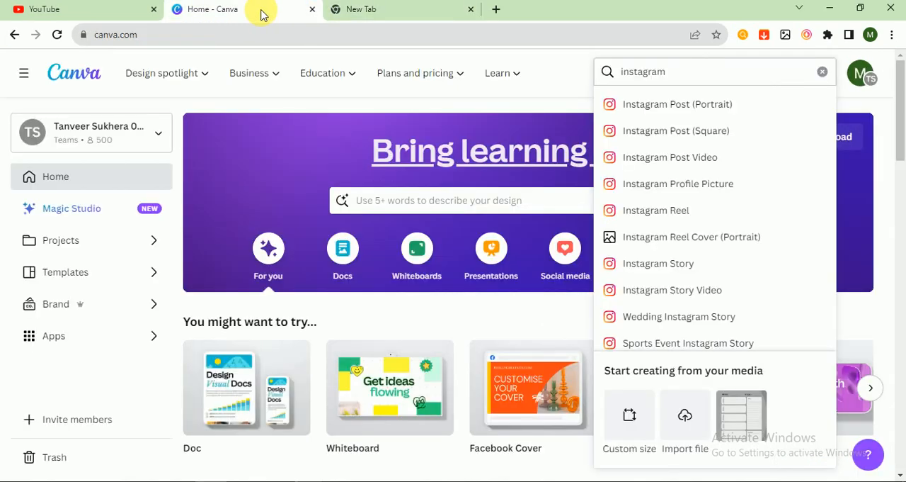
left_click(334, 112)
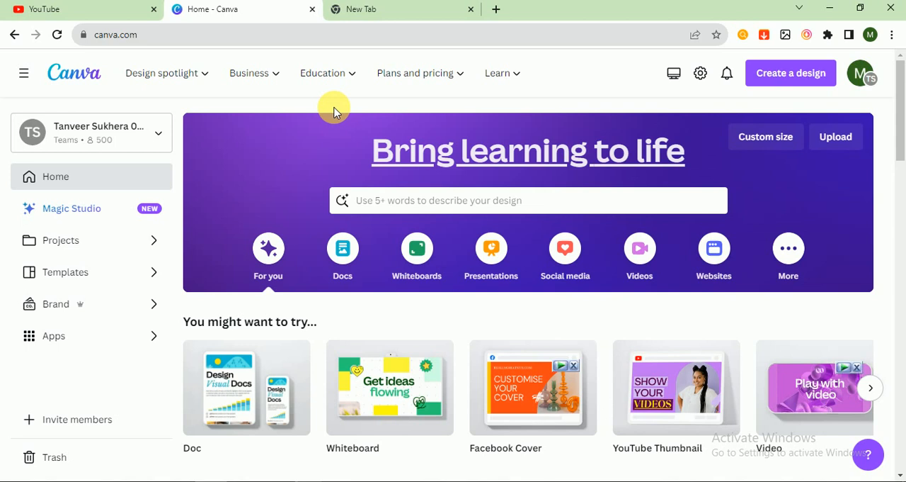
left_click(798, 80)
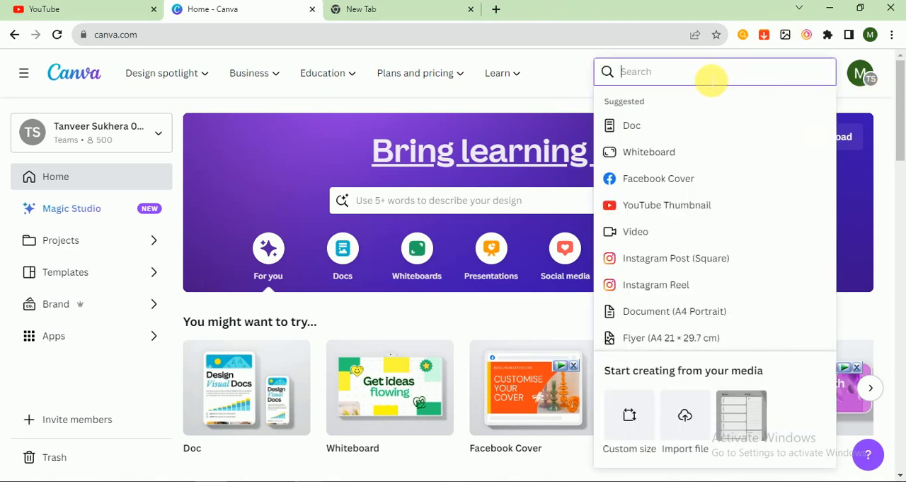
type("inst")
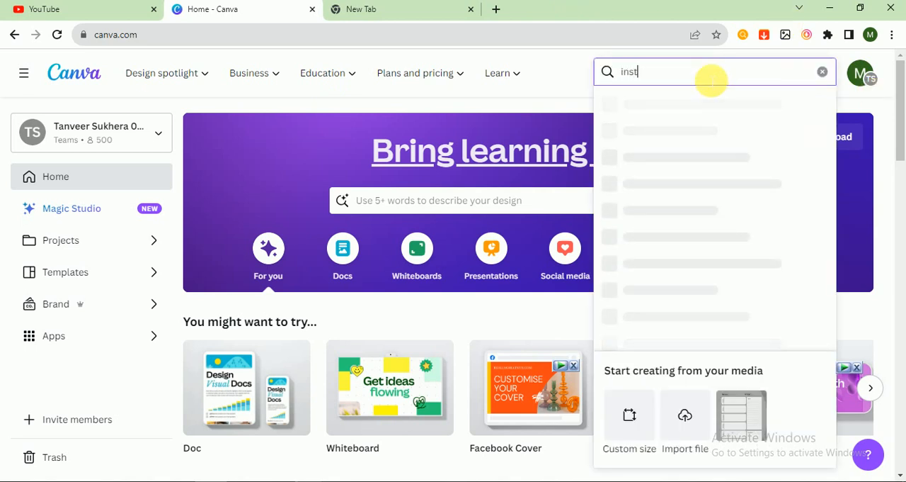
type("agr")
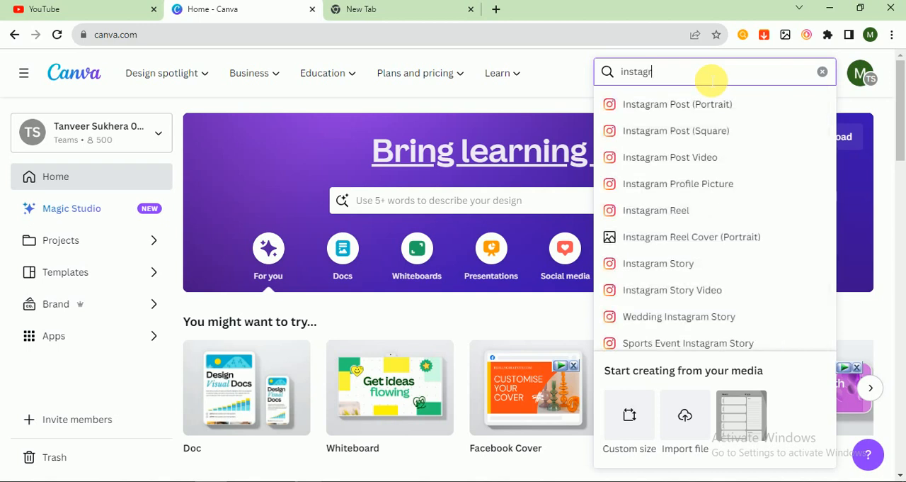
left_click(704, 105)
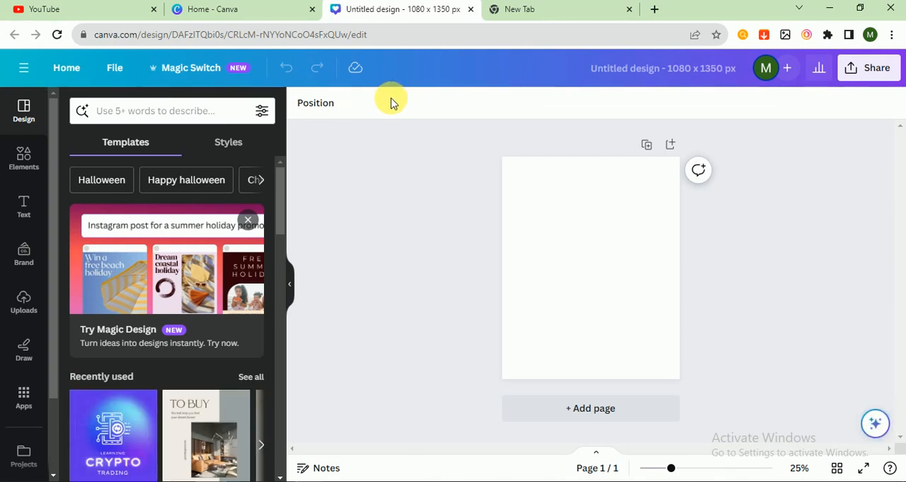
- Search the templates for gardening and apply the green "Saving Your Precious Time" template to the blank page
left_click(209, 112)
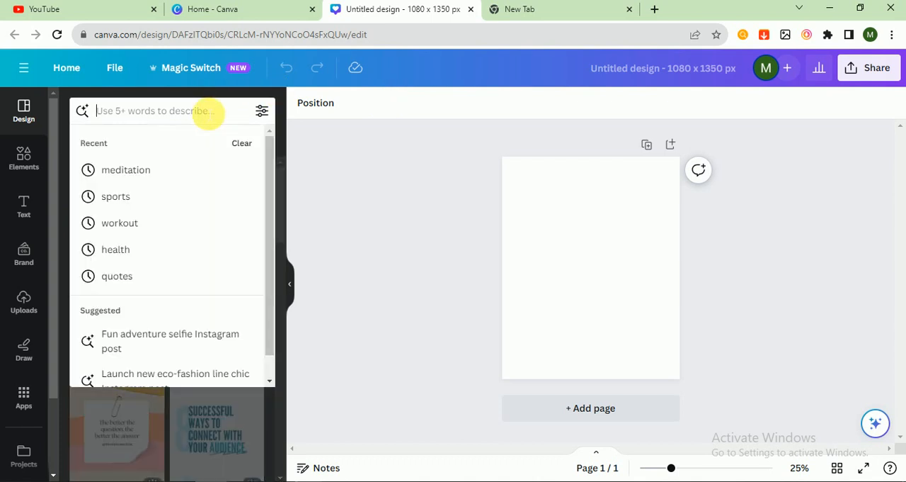
type("garde")
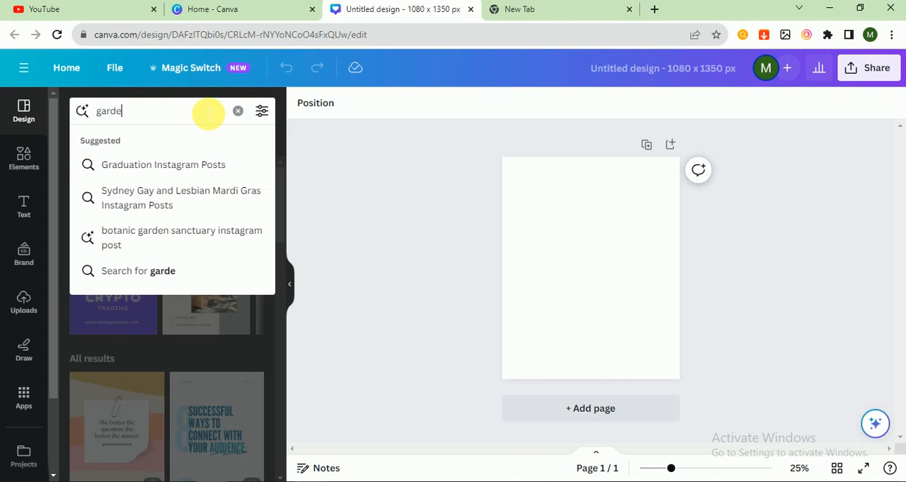
type("ning\\")
key("Return")
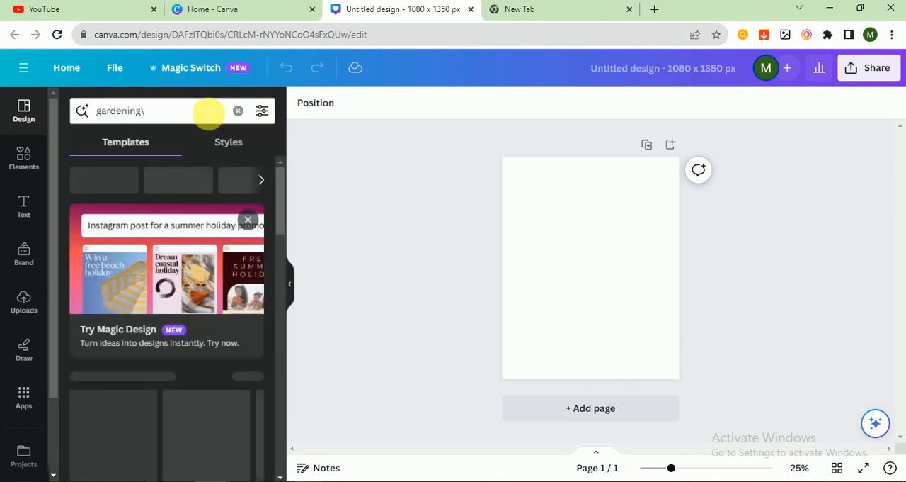
left_click(209, 112)
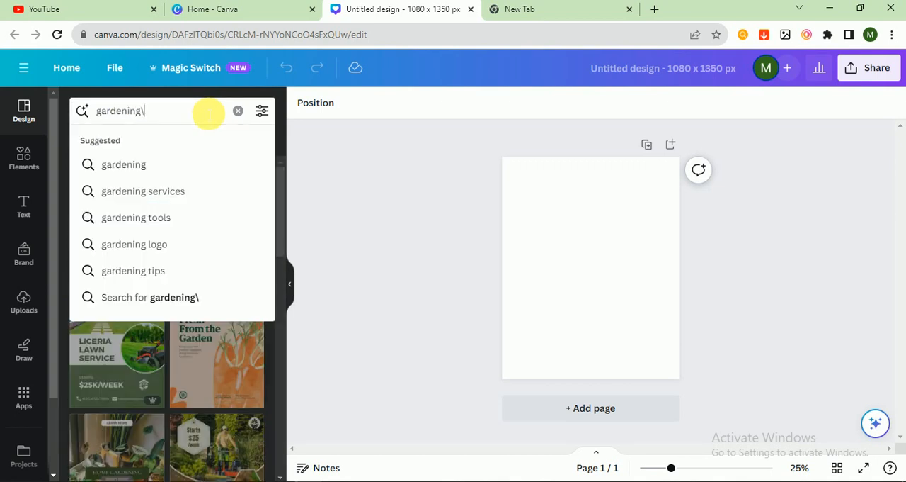
key("BackSpace")
key("Return")
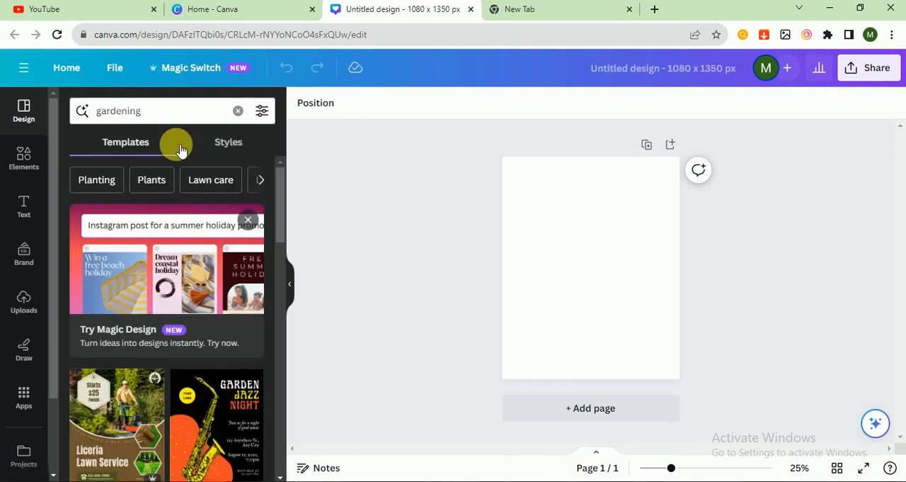
left_click_drag(276, 190, 279, 279)
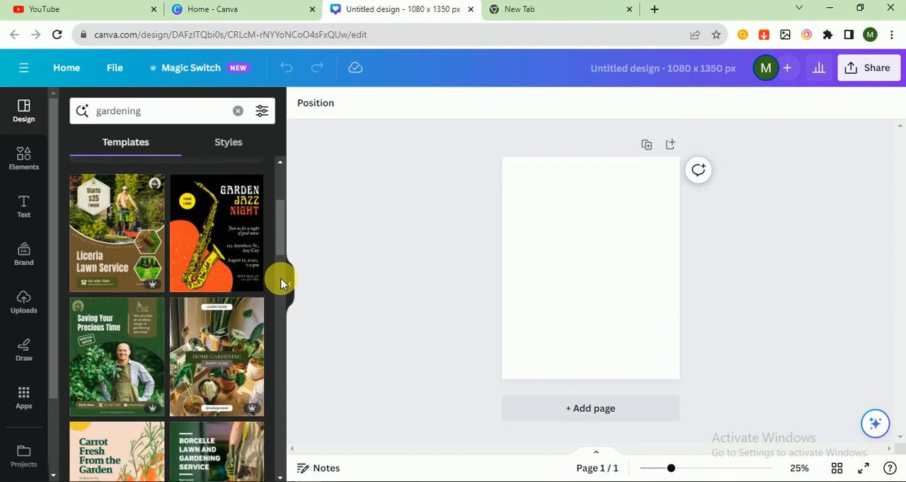
left_click(117, 401)
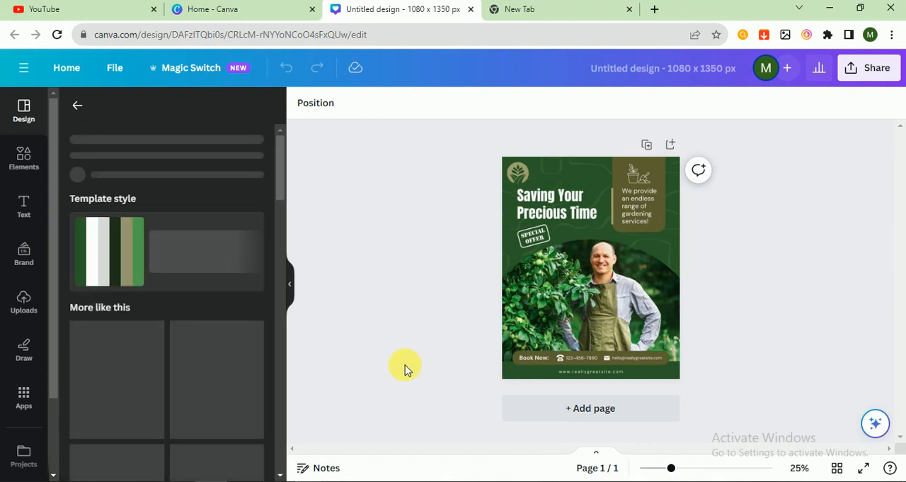
- Search the photo library for gardening
scroll(50, 443, "down", 2)
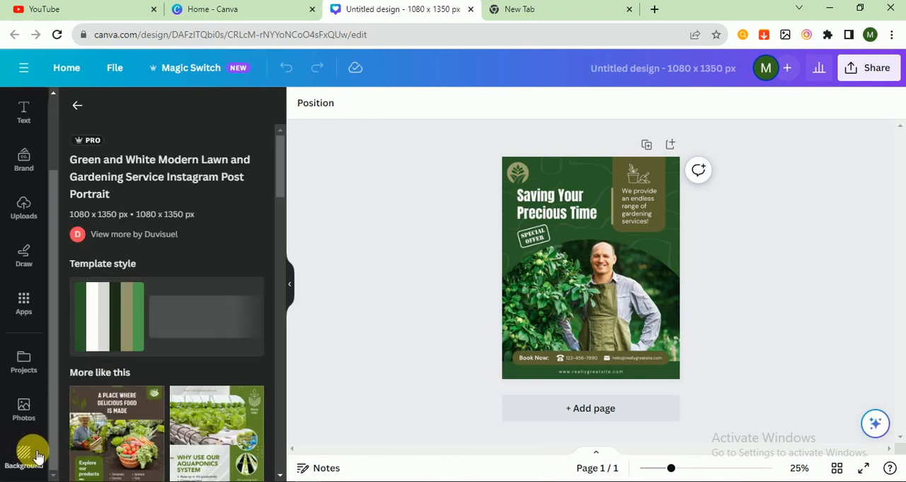
left_click(26, 451)
left_click(145, 112)
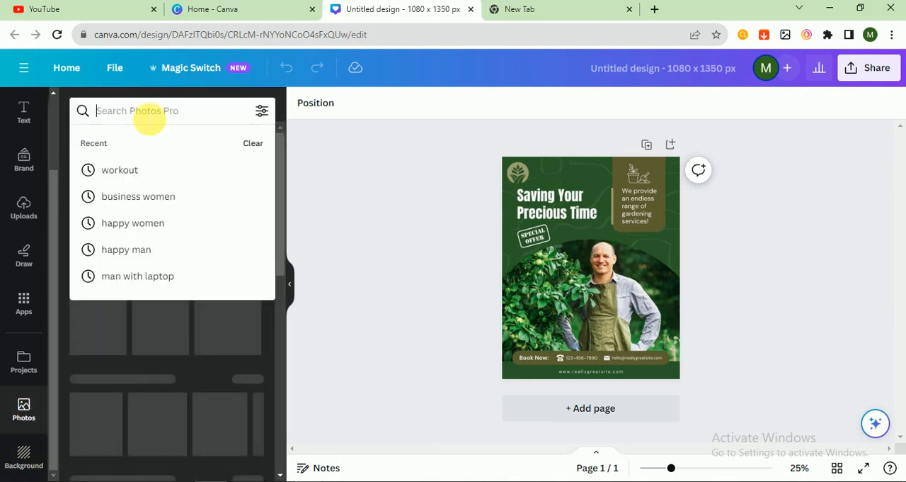
type("garde")
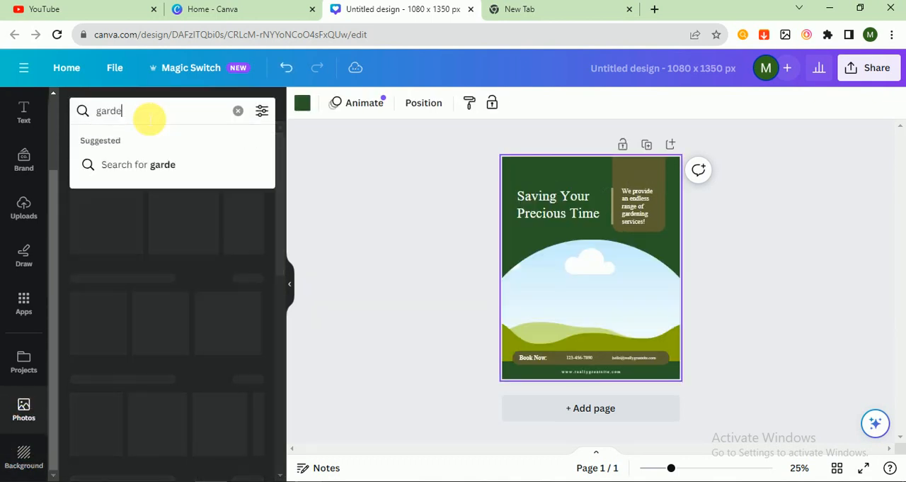
type("nin")
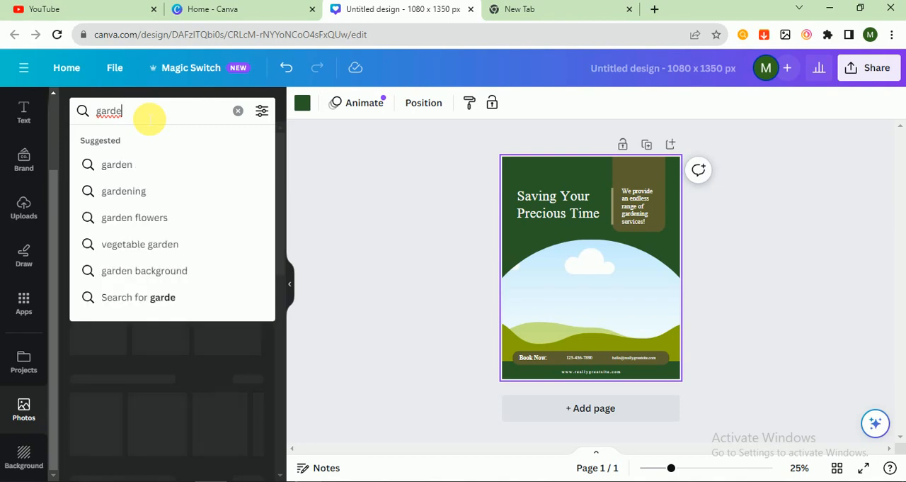
type("g")
key("Return")
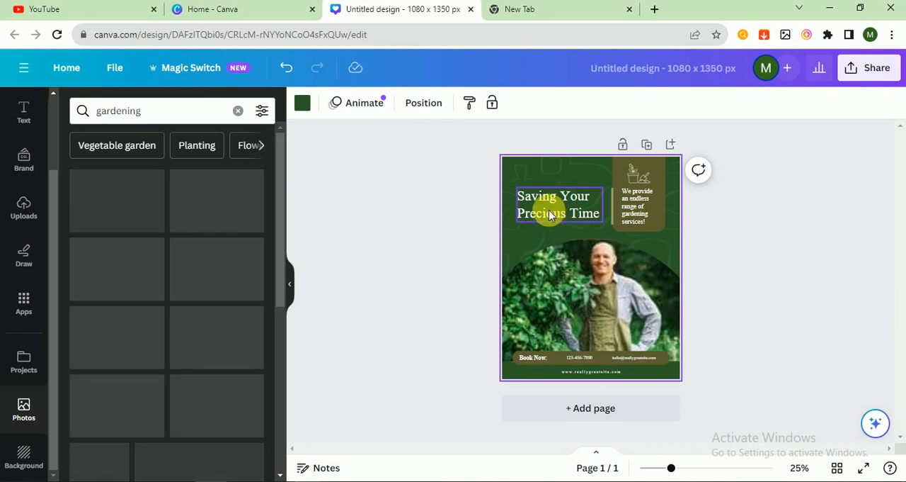
- Replace the placeholder phone number and e-mail address in the template's Book Now bar with new contact details
left_click(580, 361)
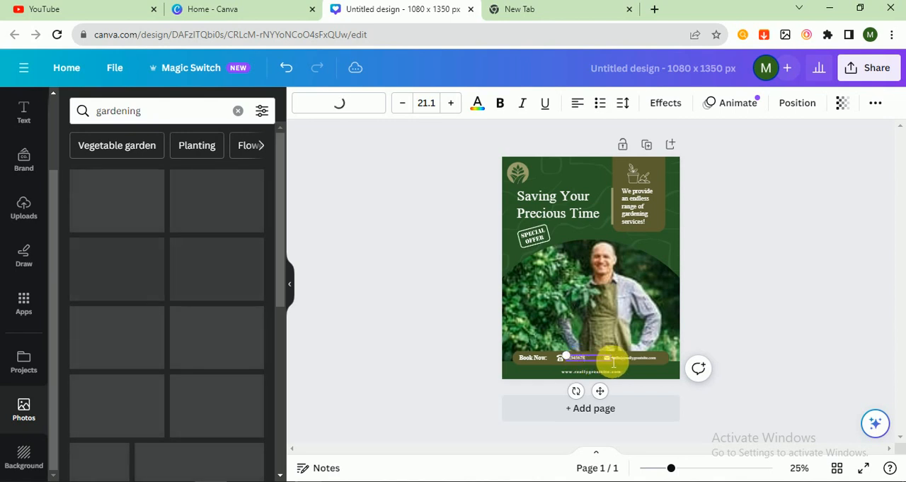
left_click(616, 361)
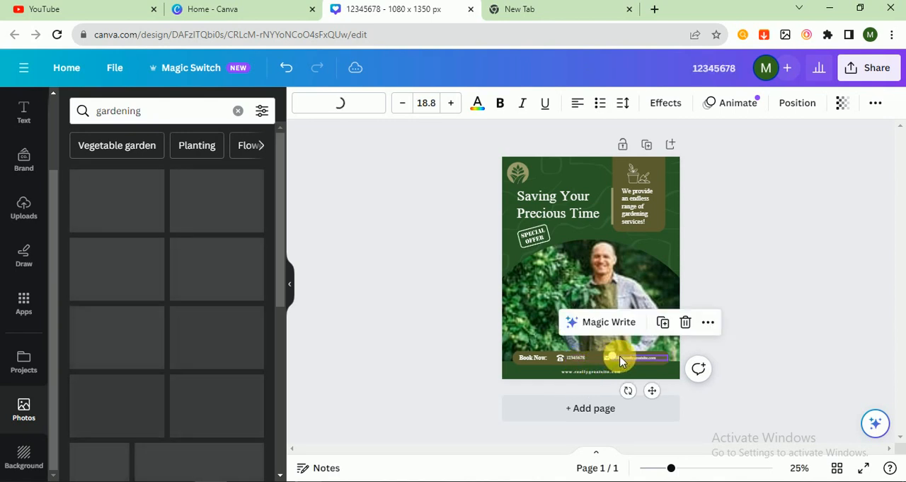
left_click(625, 362)
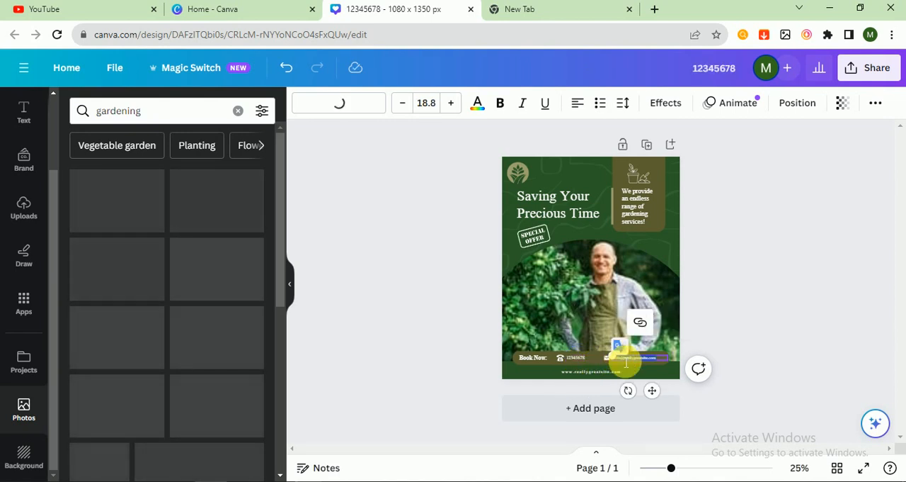
type("gmail")
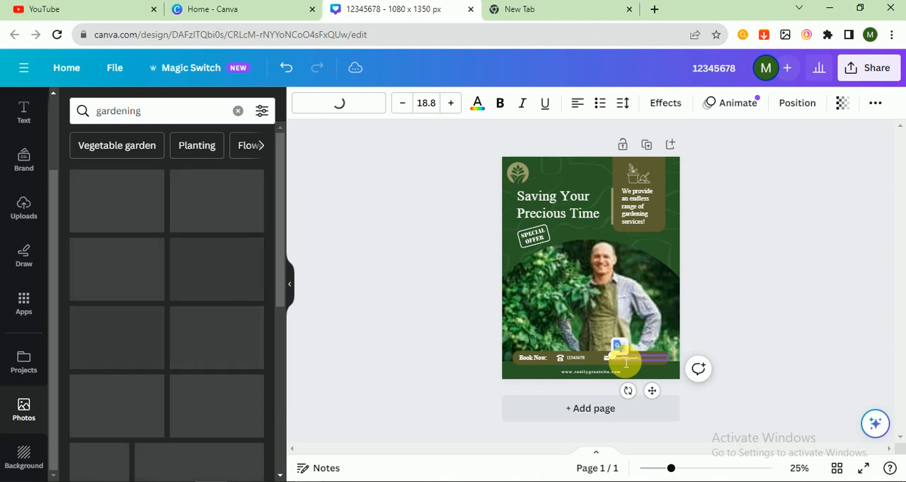
left_click(741, 269)
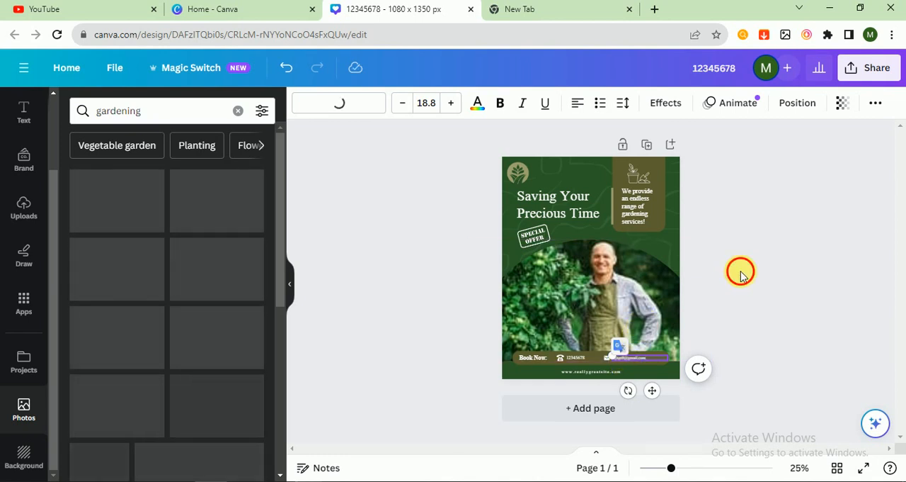
- Replace the template's main heading text with "Do Gardening With Us"
left_click(560, 207)
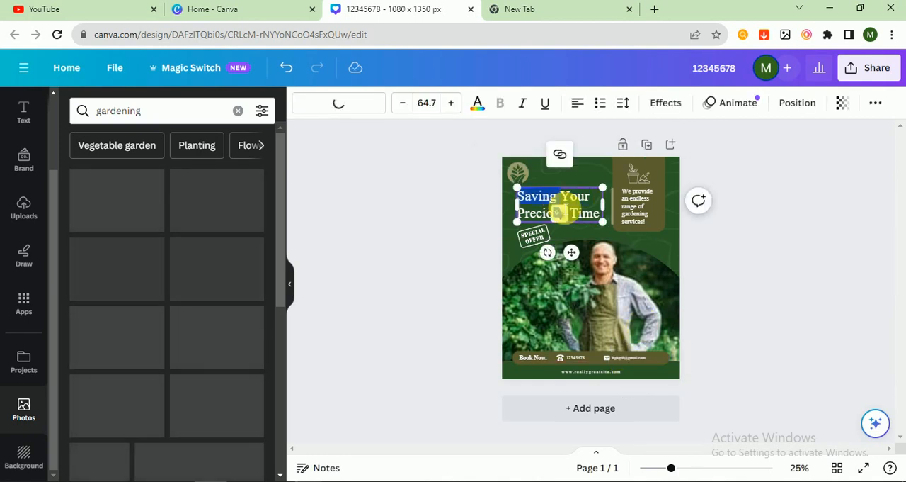
left_click_drag(603, 220, 526, 202)
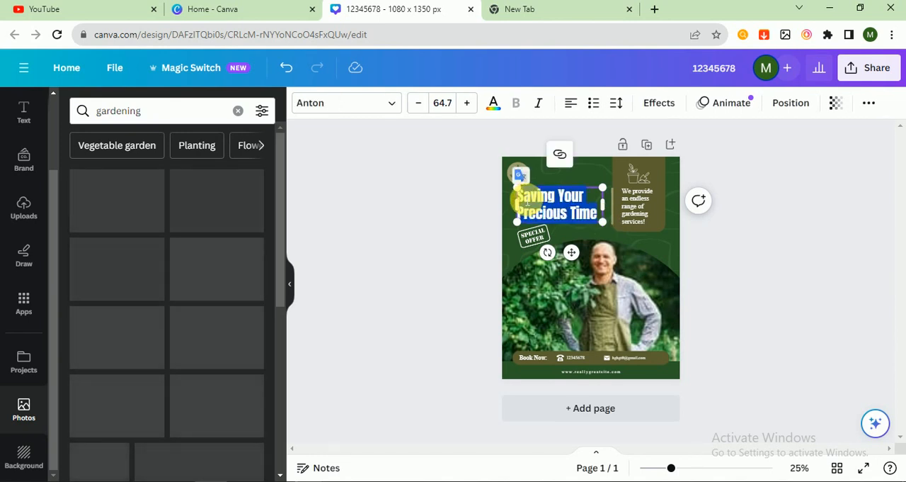
type("SDo")
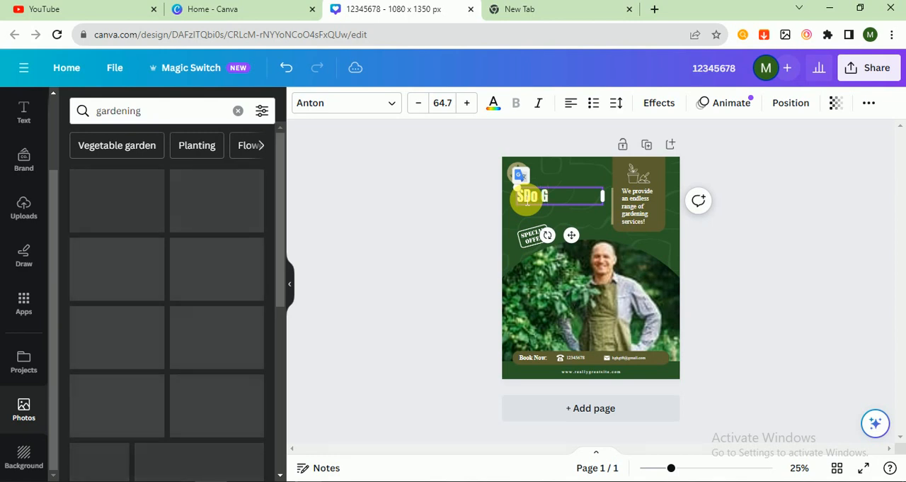
type(" G")
key("BackSpace")
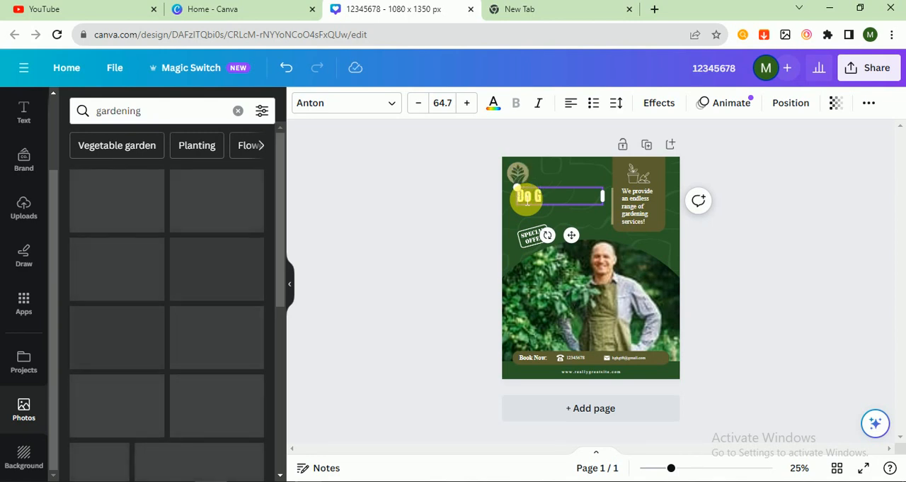
type("ar")
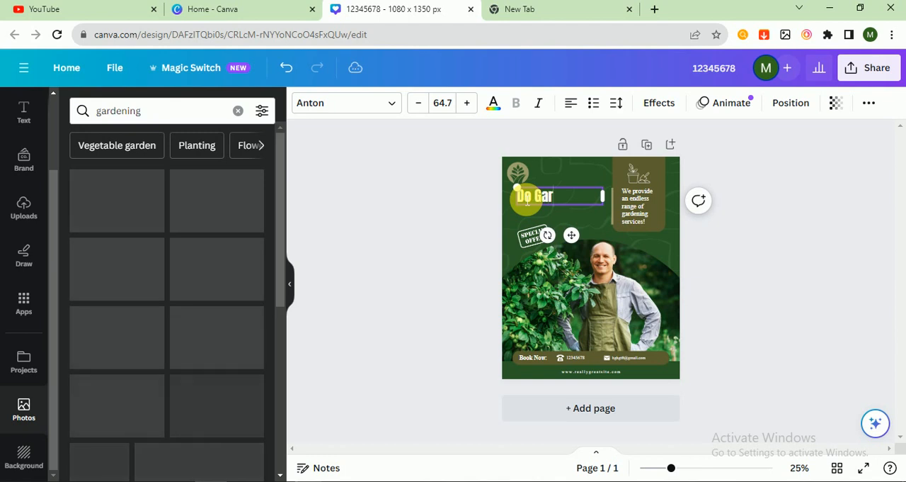
type("dening ")
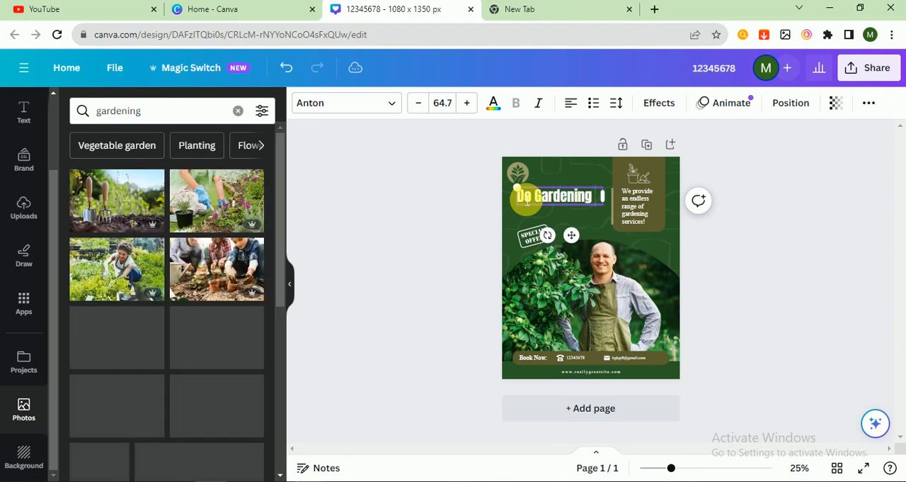
type("With Us")
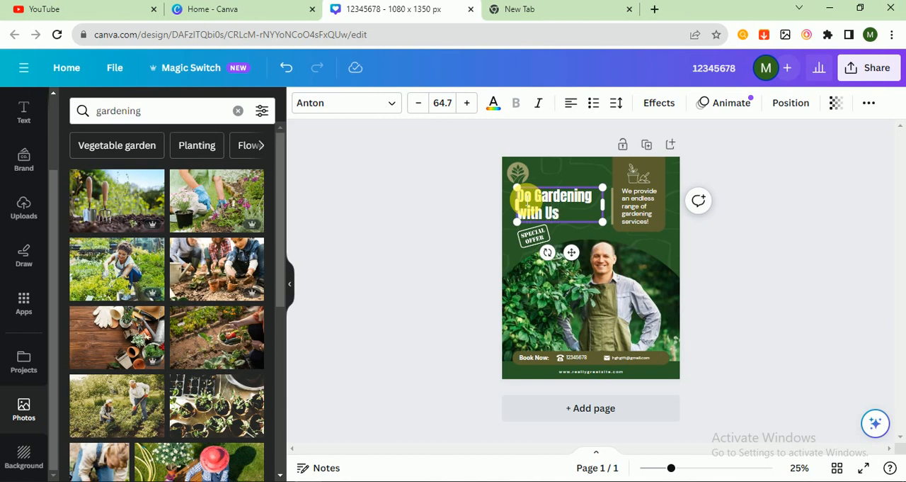
key("BackSpace")
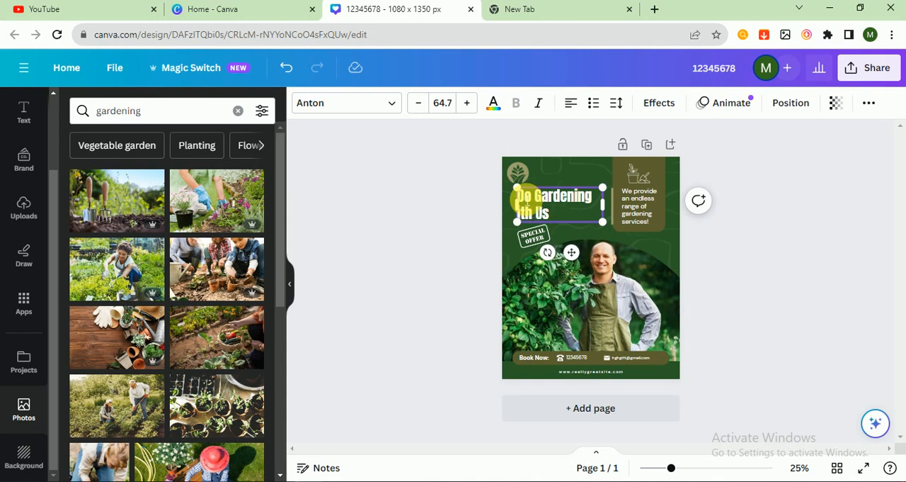
type("W")
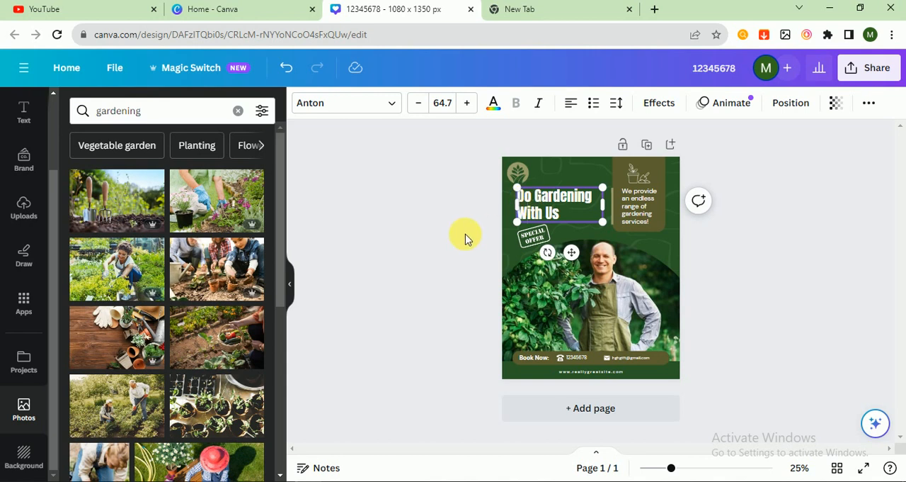
left_click(463, 236)
- Adjust the crop of the "Special Offer" stamp below the heading so that the whole graphic shows
left_click(543, 240)
double_click(544, 241)
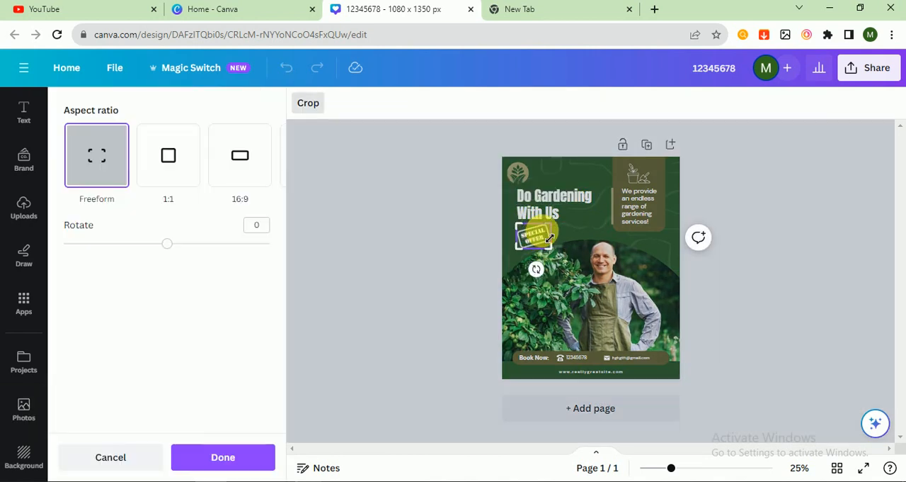
left_click_drag(554, 252, 525, 242)
left_click(435, 252)
double_click(525, 242)
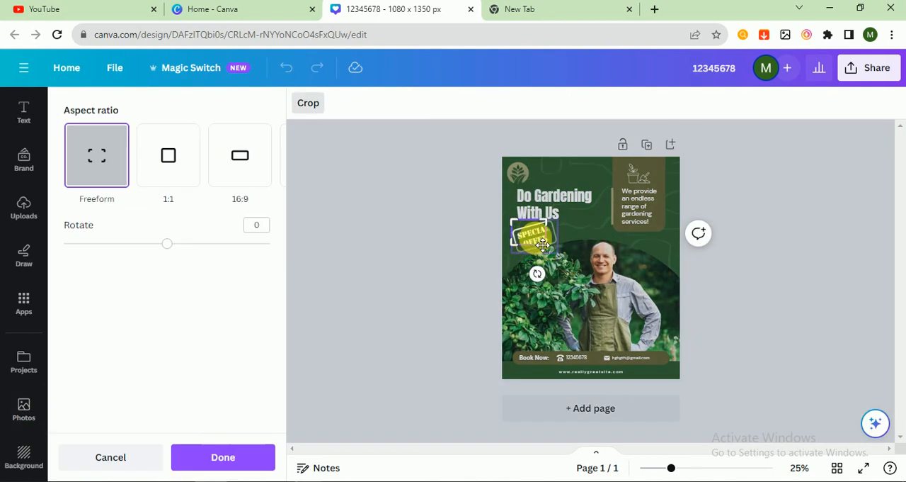
left_click_drag(546, 250, 567, 254)
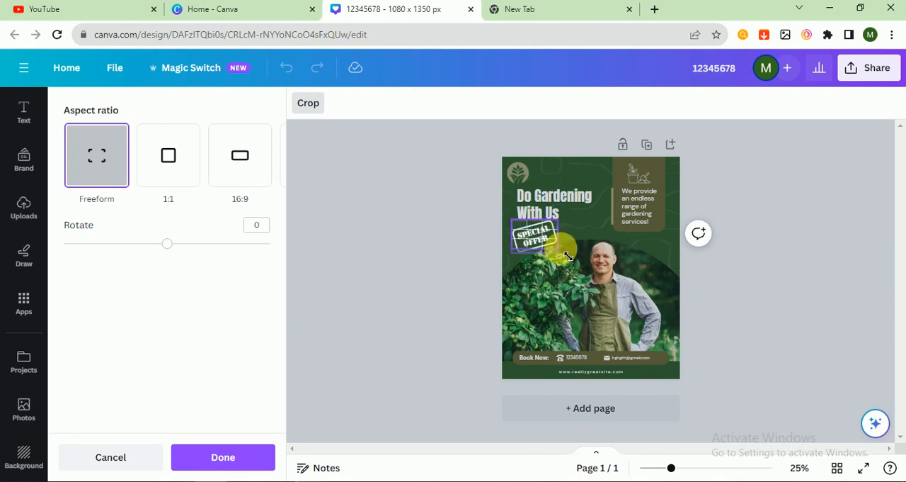
left_click(331, 270)
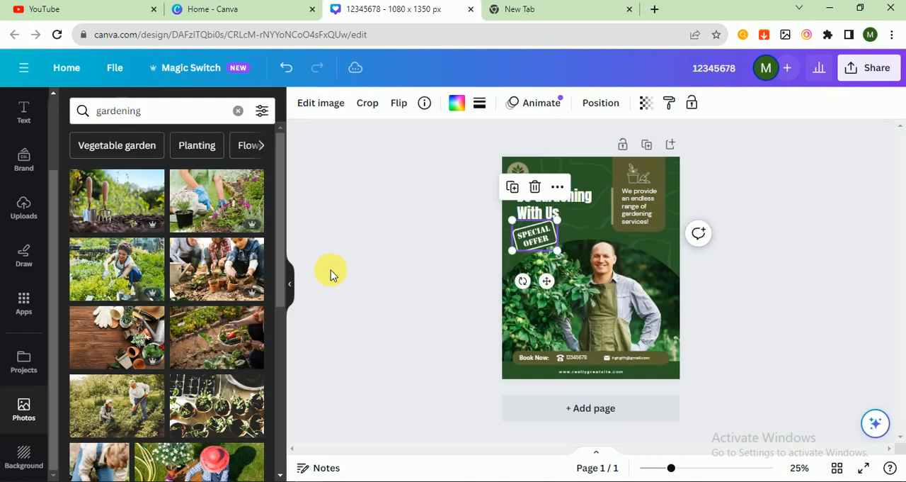
left_click(330, 270)
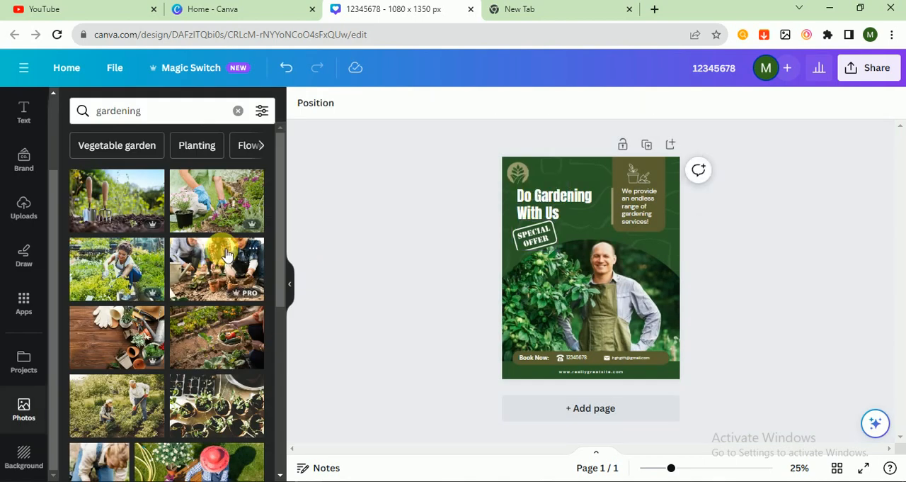
- Replace the main photo with the smiling woman tending garden plants, and replace the footer's placeholder website with a new www address
left_click_drag(177, 276, 567, 308)
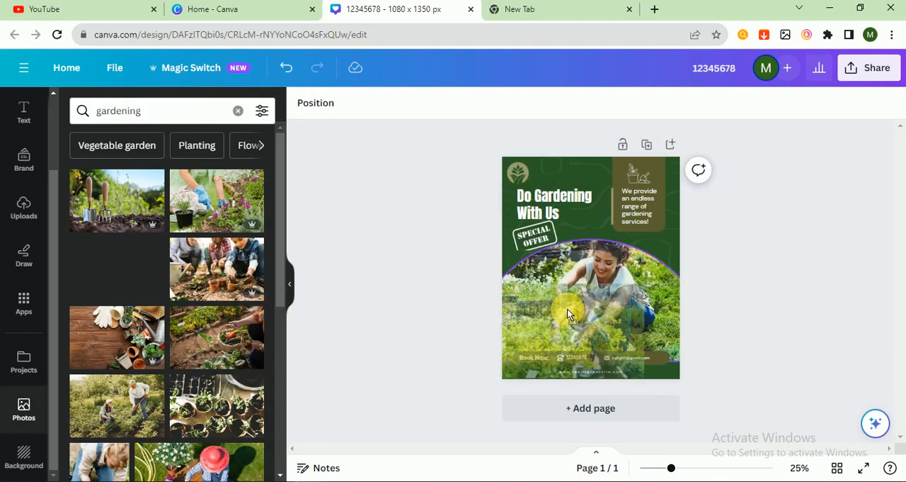
left_click(595, 371)
type("www")
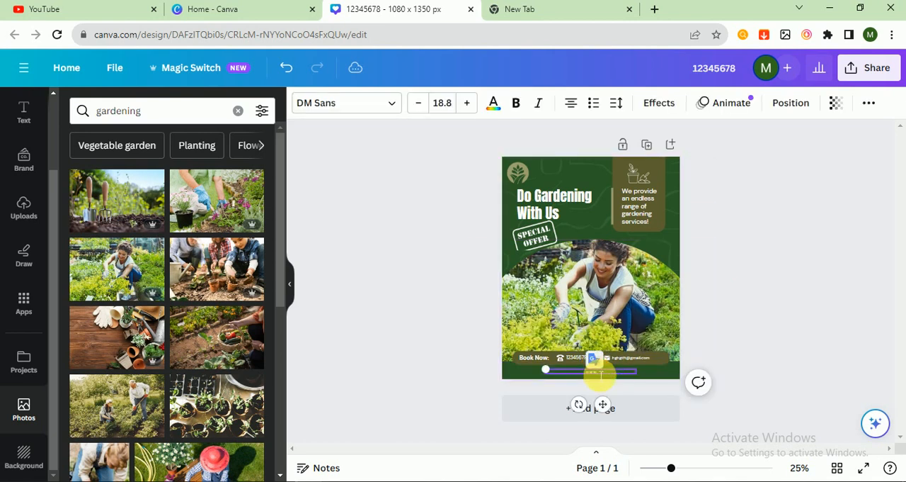
type(".hgfhfhg.com")
left_click(700, 213)
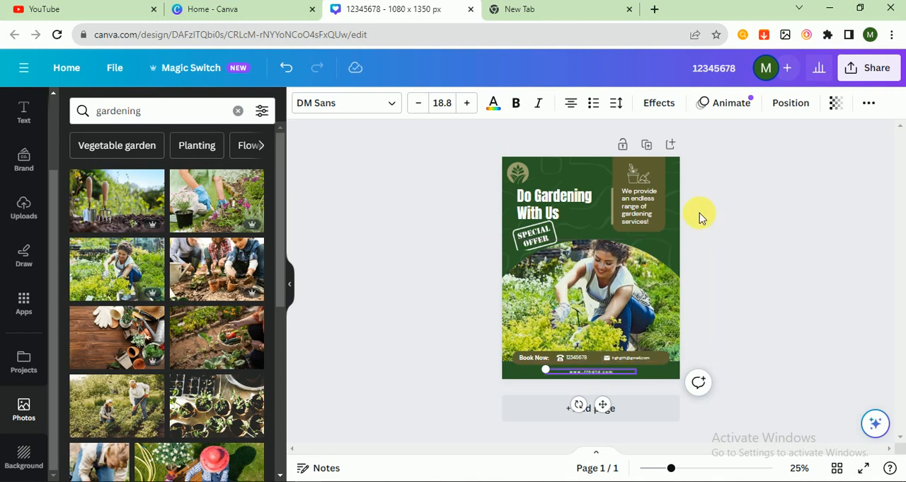
- Recolour the olive panel behind the "We provide an endless range of gardening services!" text to black from the document colours
left_click(657, 169)
left_click(367, 103)
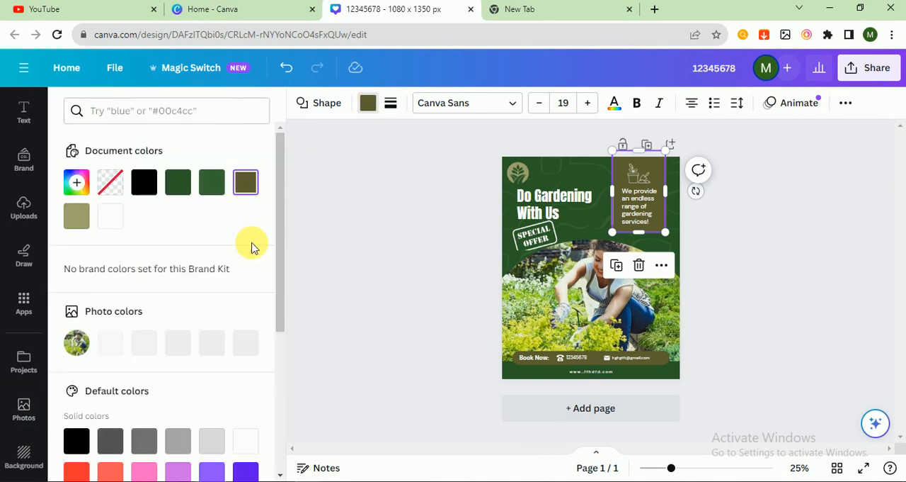
left_click(148, 184)
left_click(377, 229)
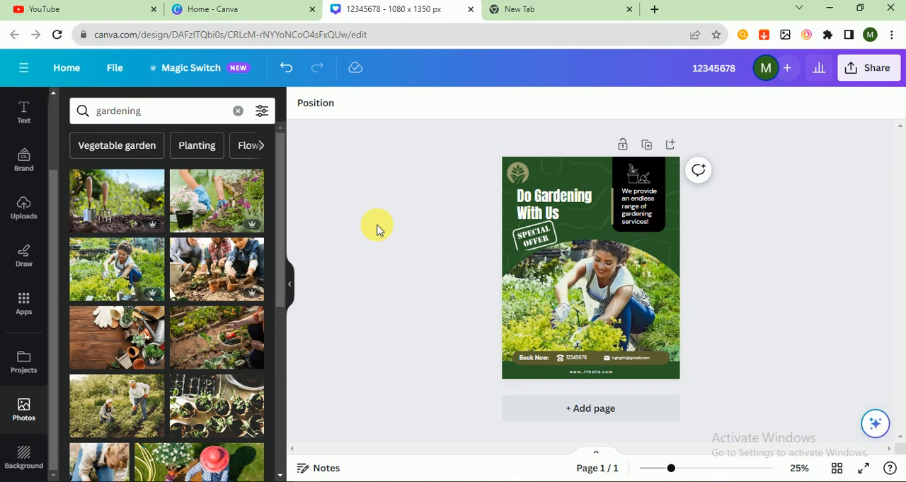
- Search the elements for gardening graphics and add the outlined potted plant with trowel to the page
scroll(24, 108, "up", 2)
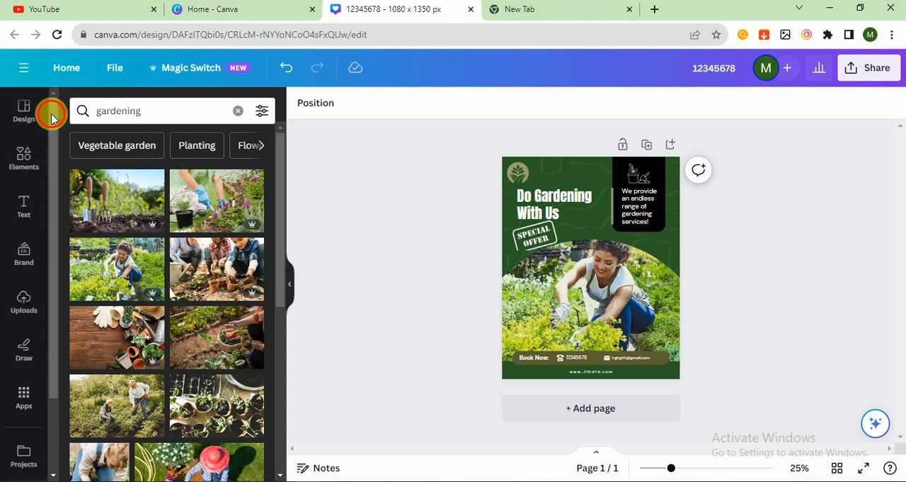
left_click(22, 151)
left_click(163, 107)
type("g")
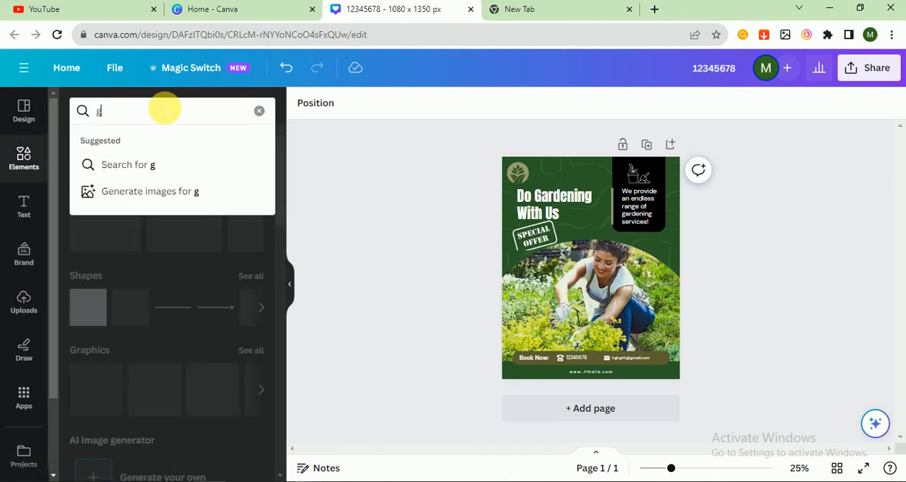
type("ardening")
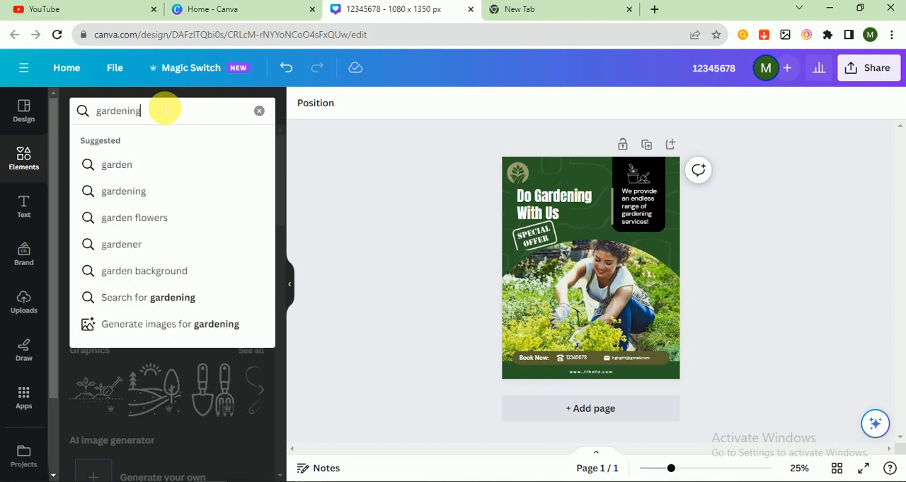
key("Return")
left_click(134, 145)
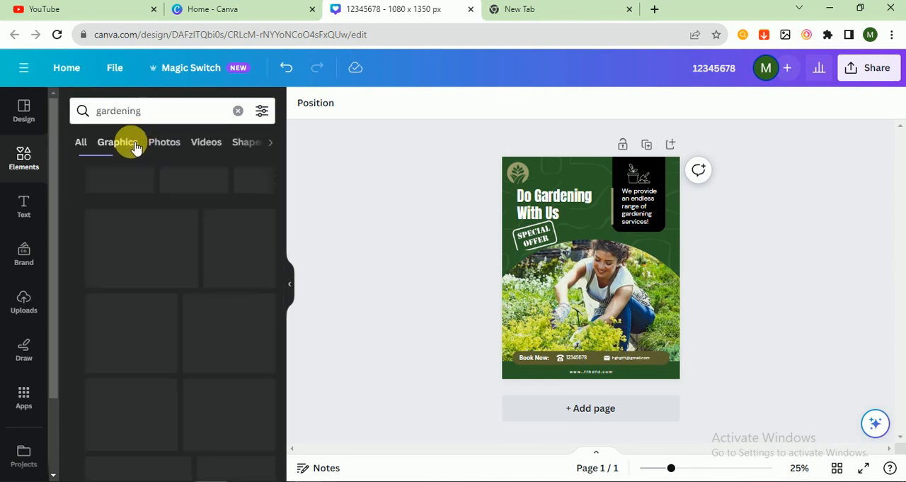
left_click(97, 240)
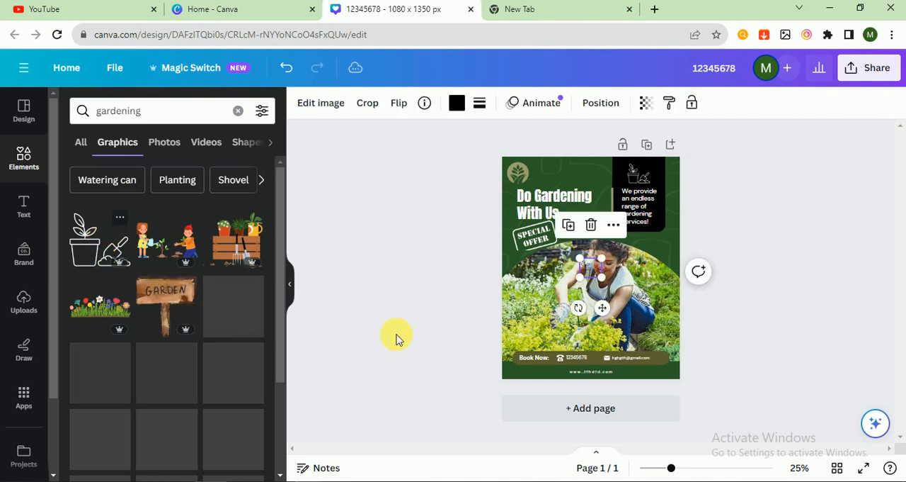
- Resize the added potted plant graphic and place it just above the heading, beside the black panel
left_click_drag(603, 257, 639, 232)
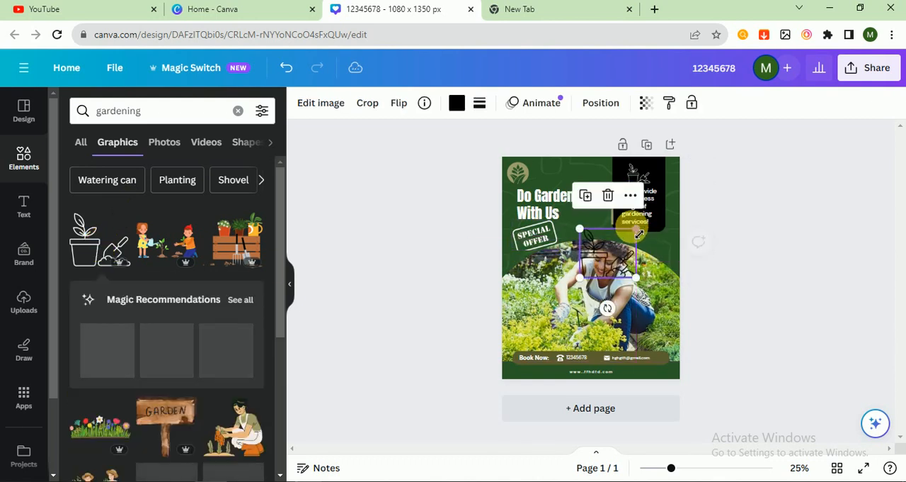
left_click_drag(602, 255, 577, 175)
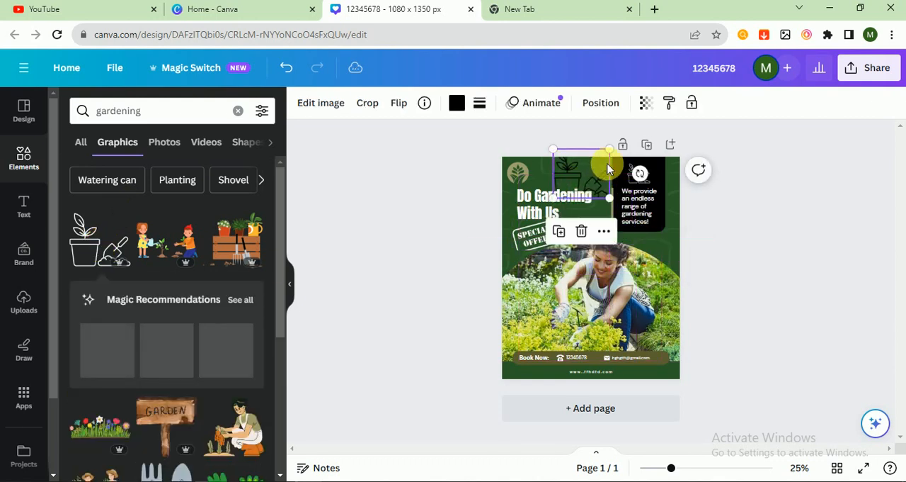
left_click_drag(609, 150, 592, 160)
- Recolour the potted plant graphic above the heading to the pale grey-green from the photo colours
left_click(457, 103)
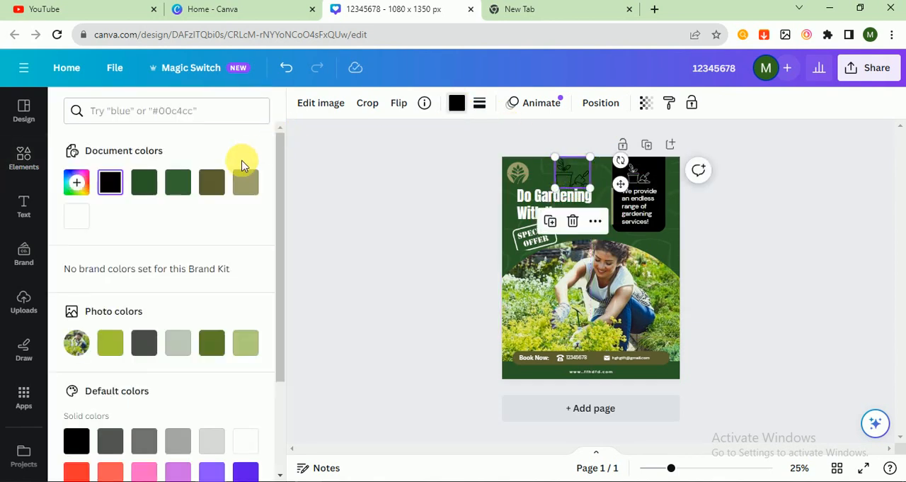
left_click(180, 344)
left_click(392, 298)
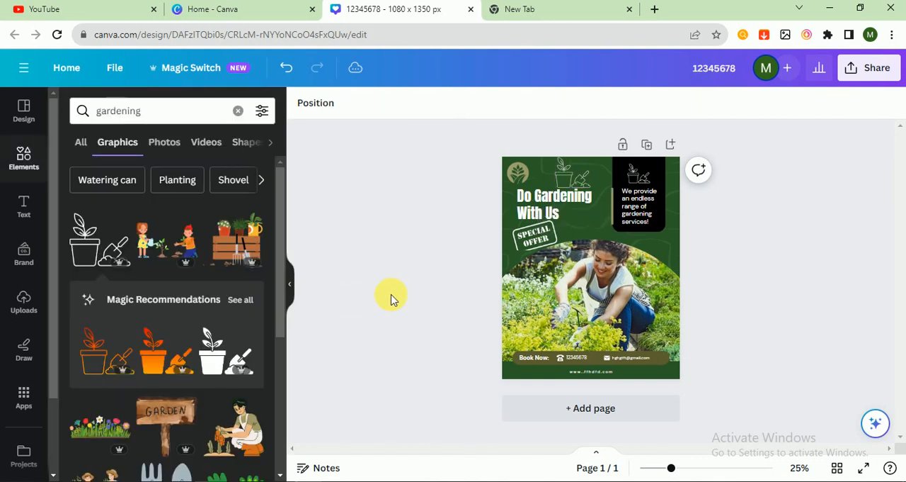